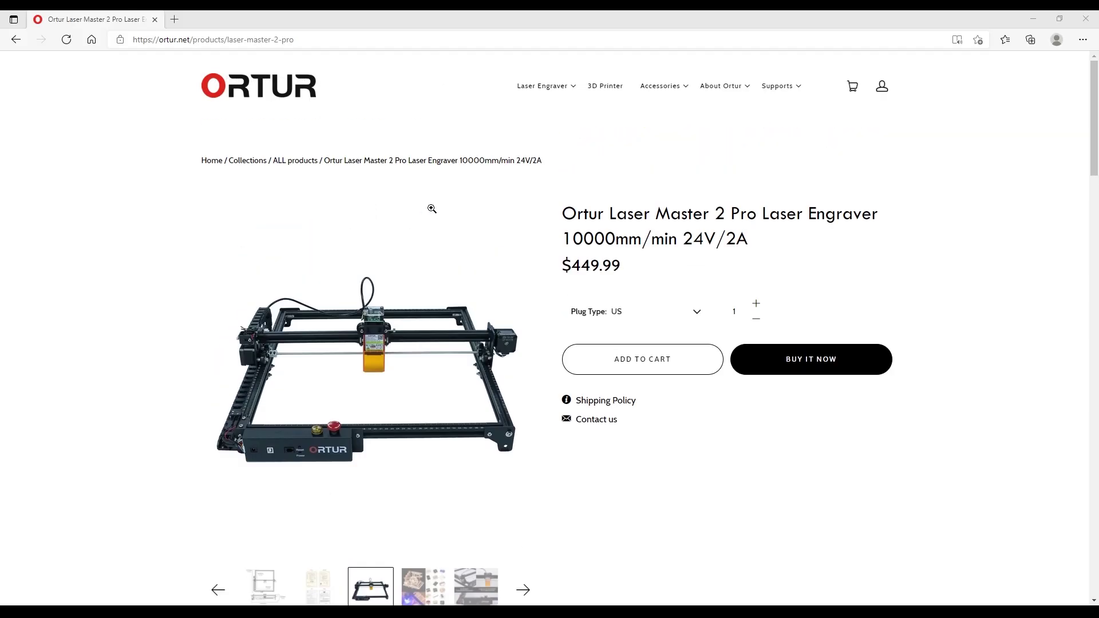
# Step: Scroll the Laser Master 2 Pro product page and show its description content
pyautogui.scroll(-20, 453, 199)
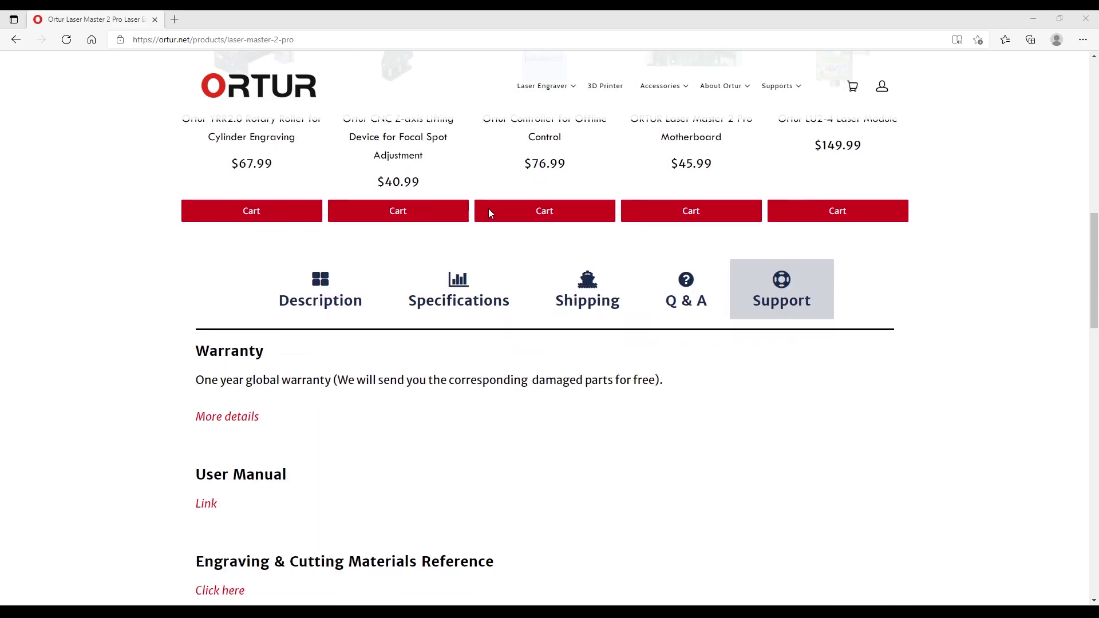
pyautogui.scroll(8, 518, 242)
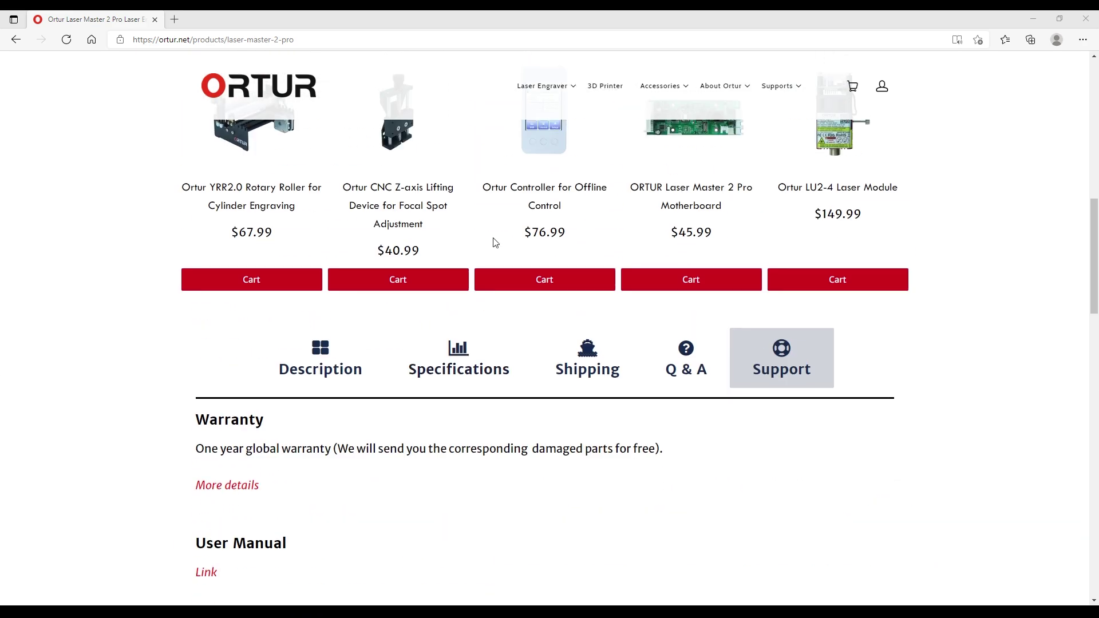
pyautogui.click(330, 350)
pyautogui.scroll(10, 629, 286)
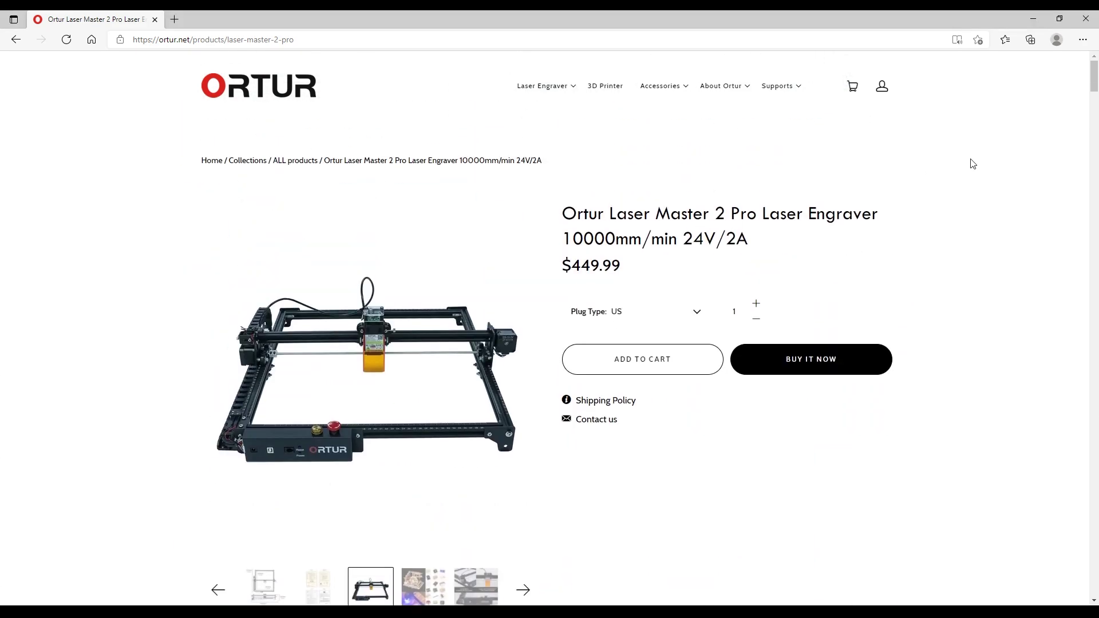
pyautogui.scroll(-20, 851, 218)
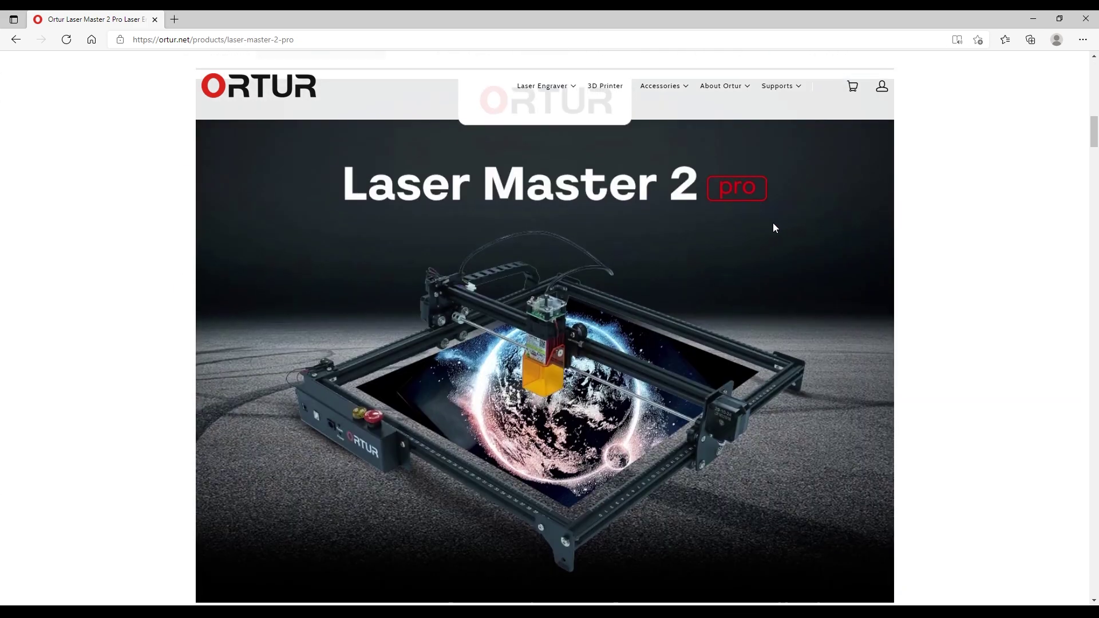
pyautogui.scroll(20, 843, 212)
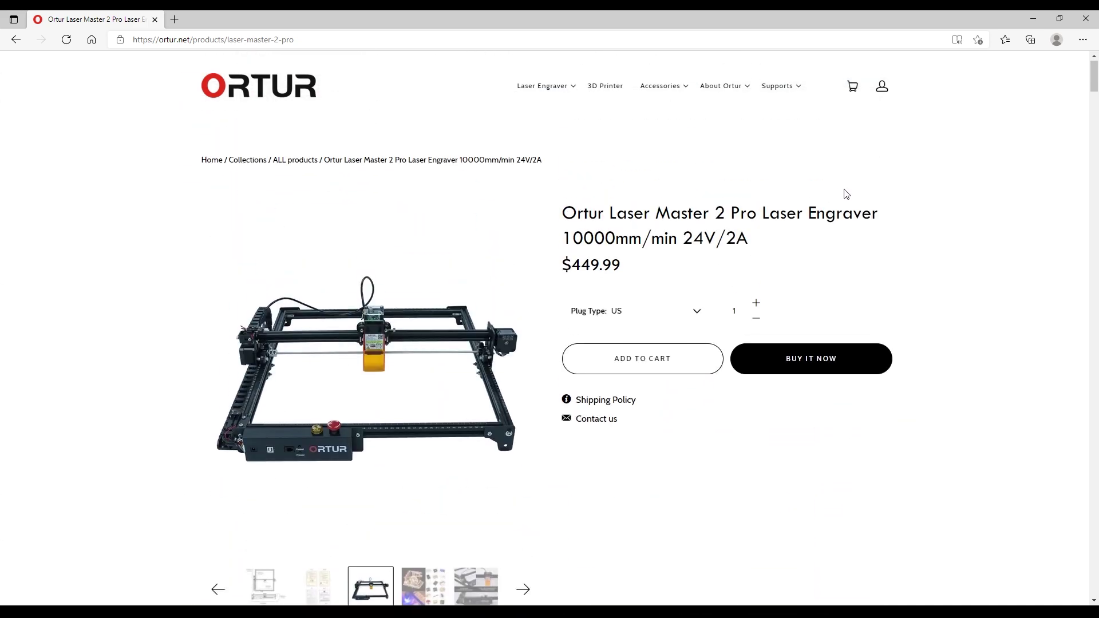
pyautogui.scroll(-12, 971, 181)
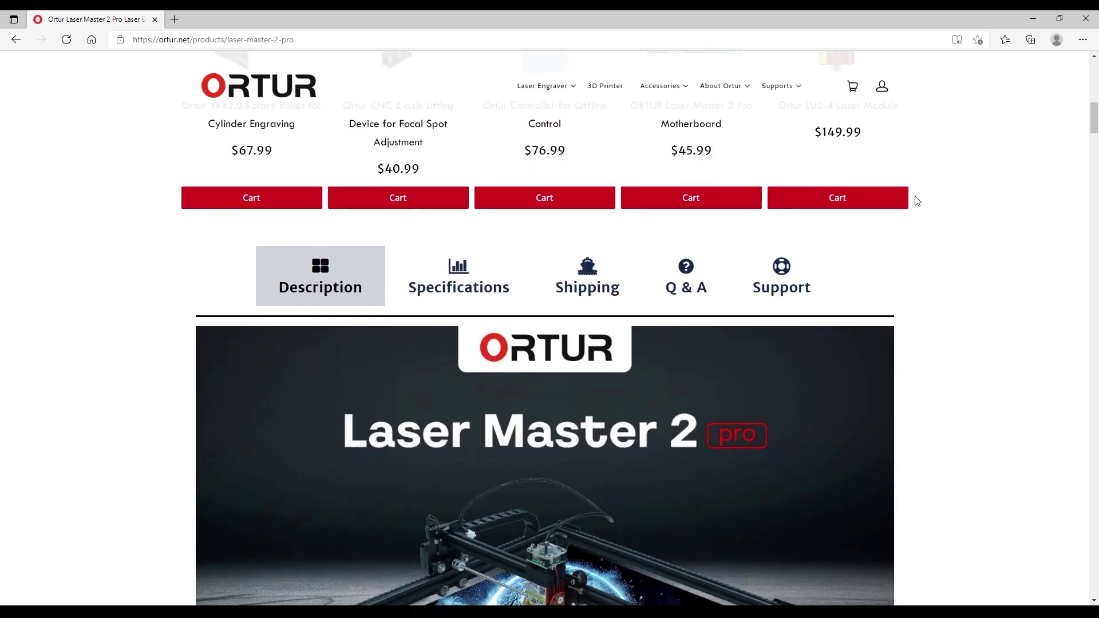
# Step: Show the product's Support section and scroll to the Driver and Software downloads
pyautogui.click(780, 286)
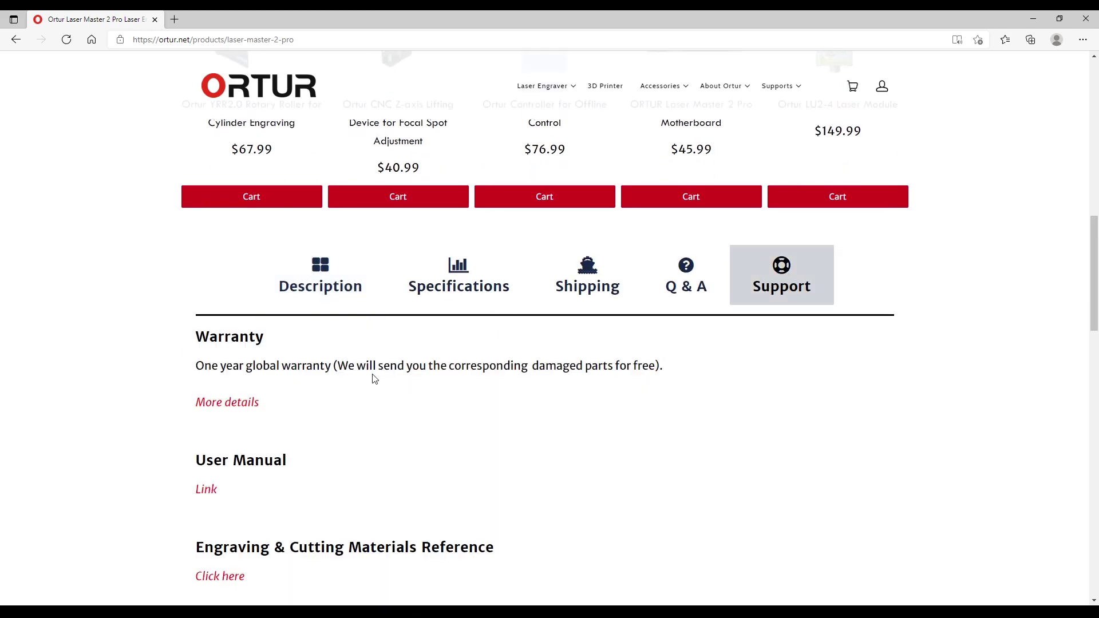
pyautogui.scroll(-1, 281, 397)
pyautogui.scroll(-8, 281, 397)
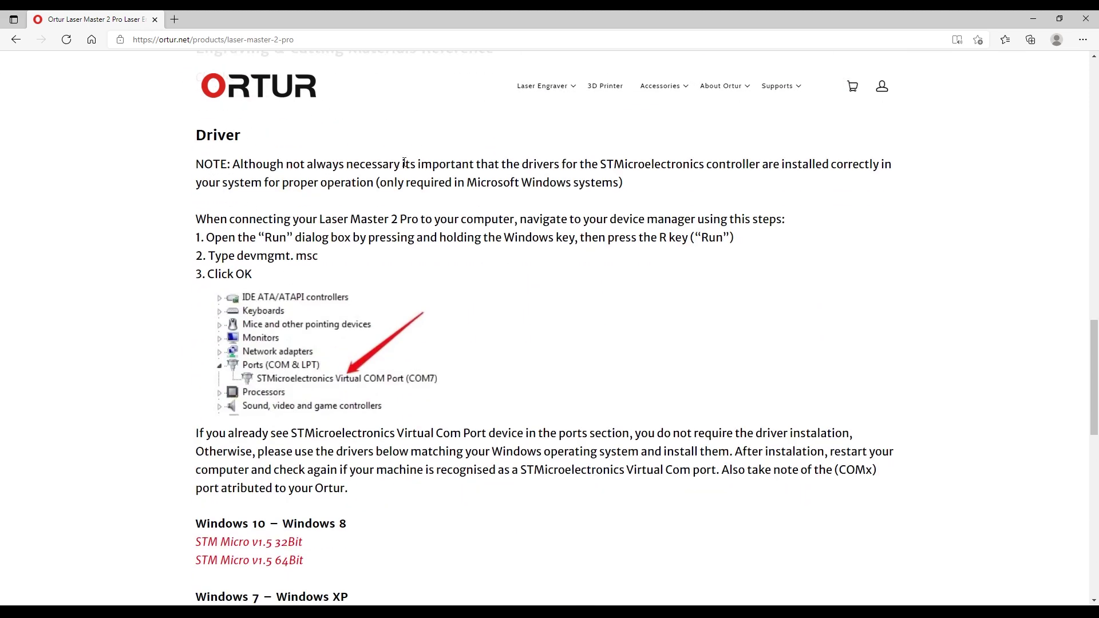
pyautogui.scroll(-7, 443, 272)
pyautogui.scroll(2, 295, 281)
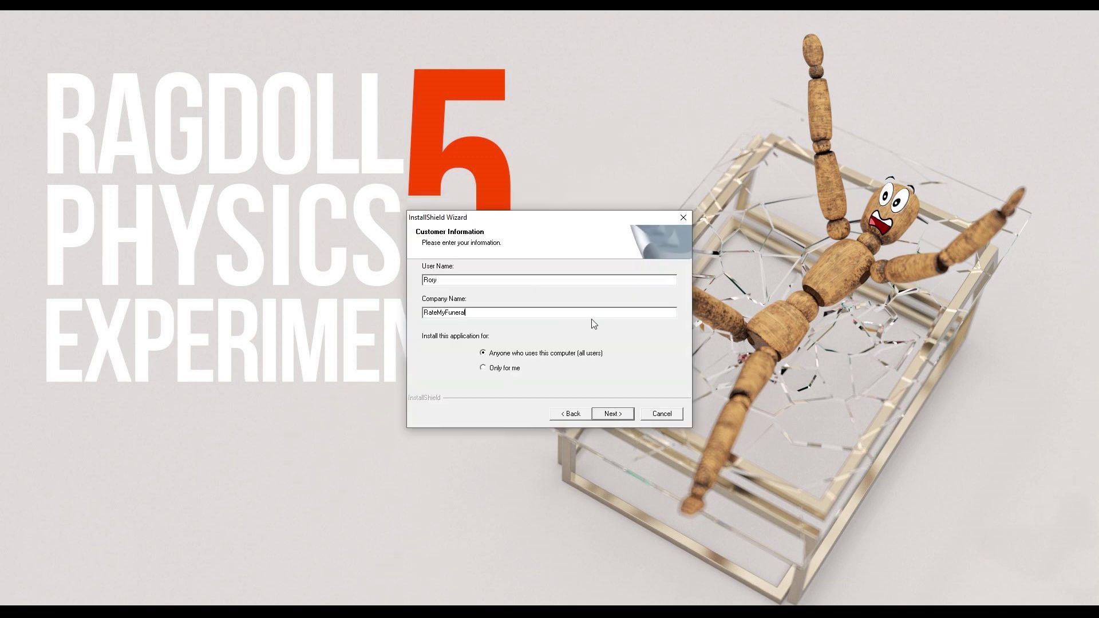
# Step: Accept the customer details and default folder, install the STMicroelectronics device driver, and finish InstallShield
pyautogui.click(619, 414)
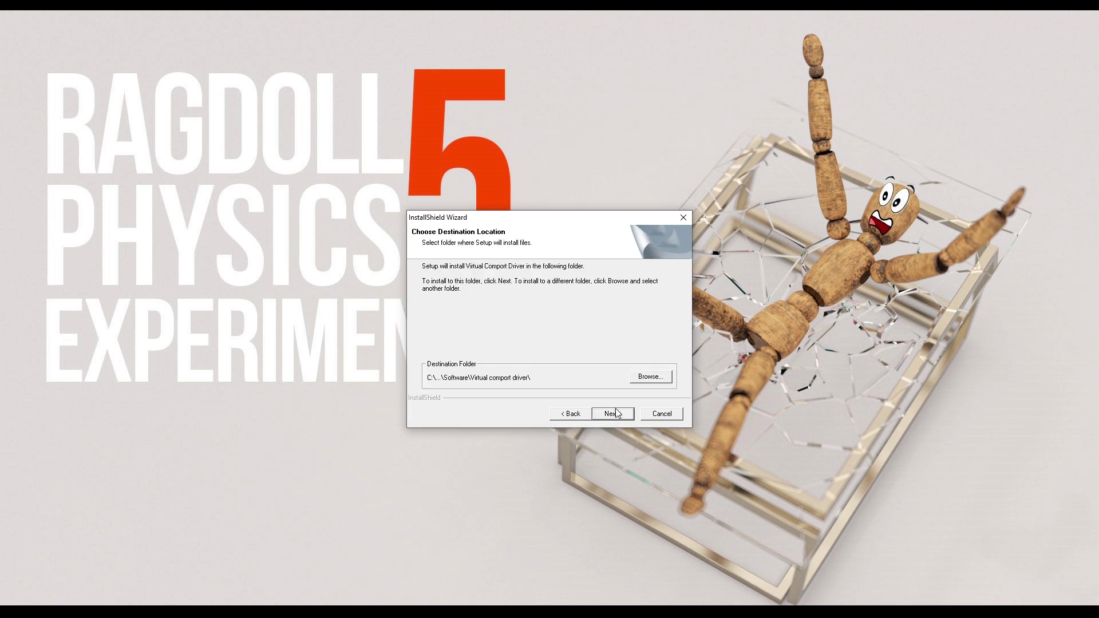
pyautogui.click(629, 415)
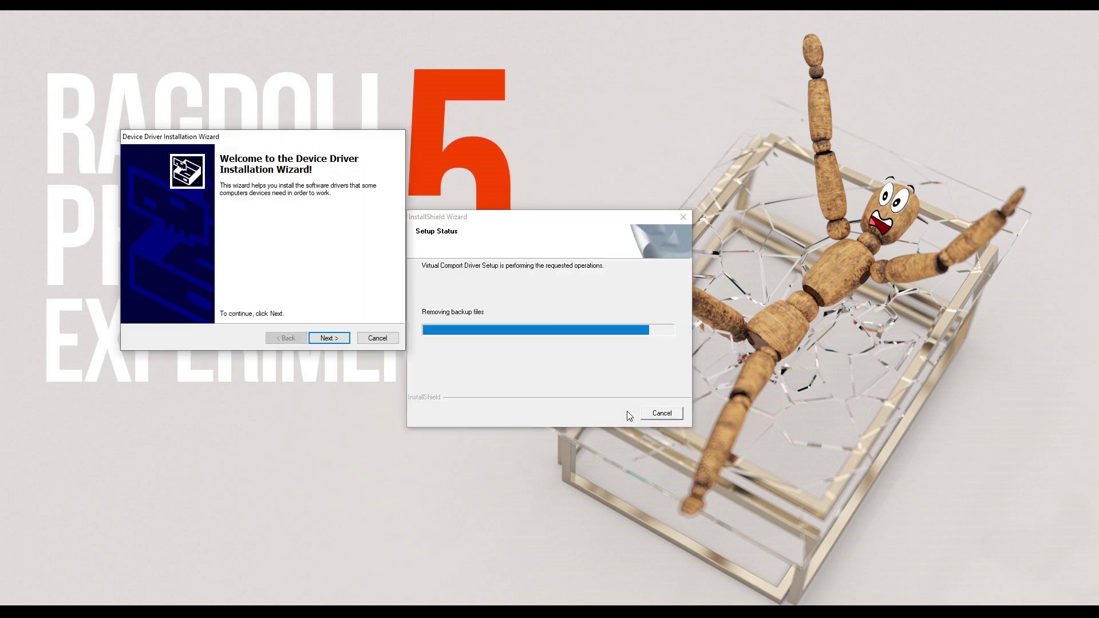
pyautogui.click(324, 338)
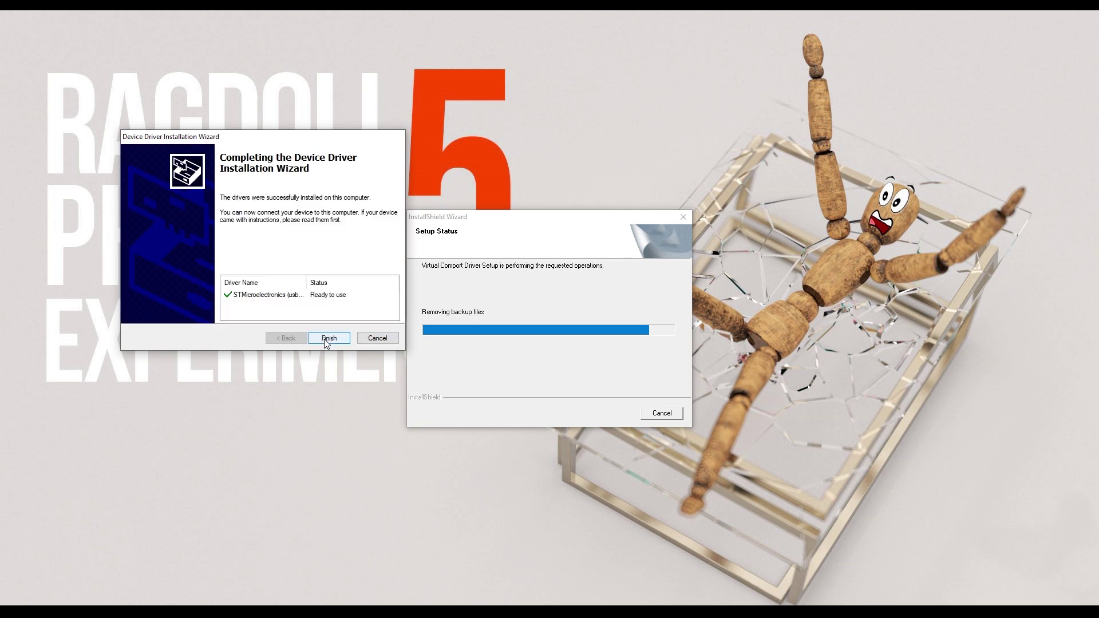
pyautogui.click(323, 338)
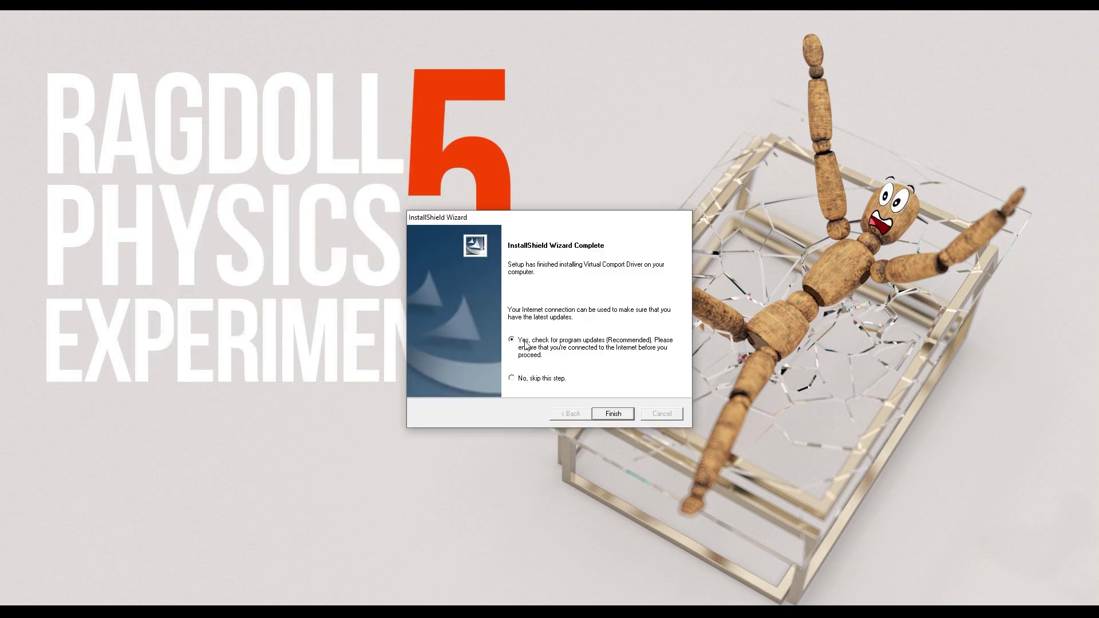
pyautogui.click(613, 414)
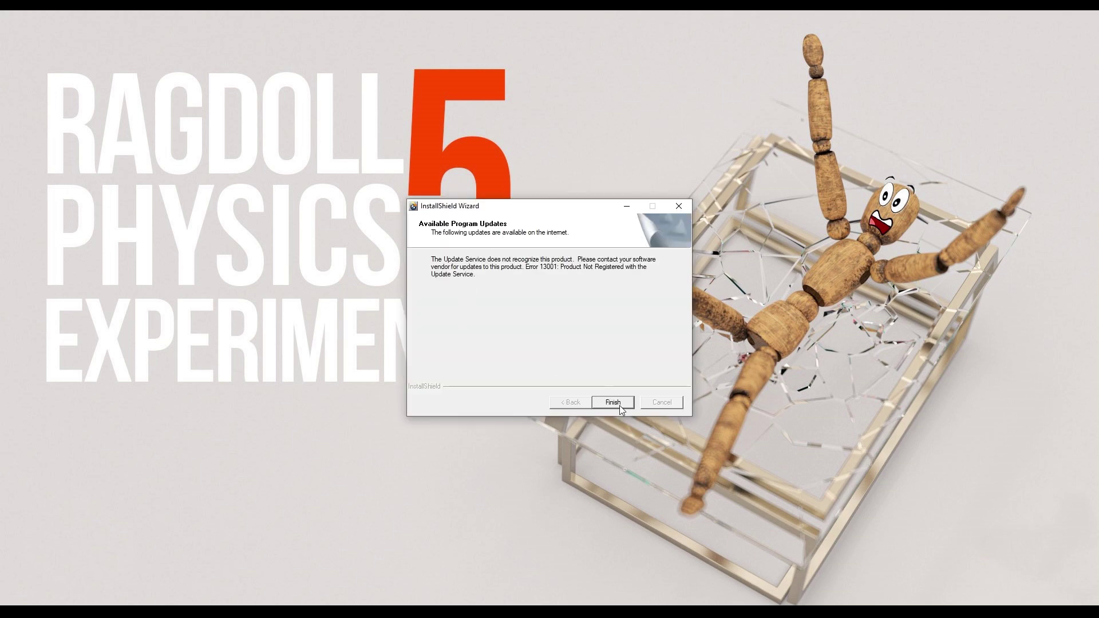
pyautogui.click(620, 405)
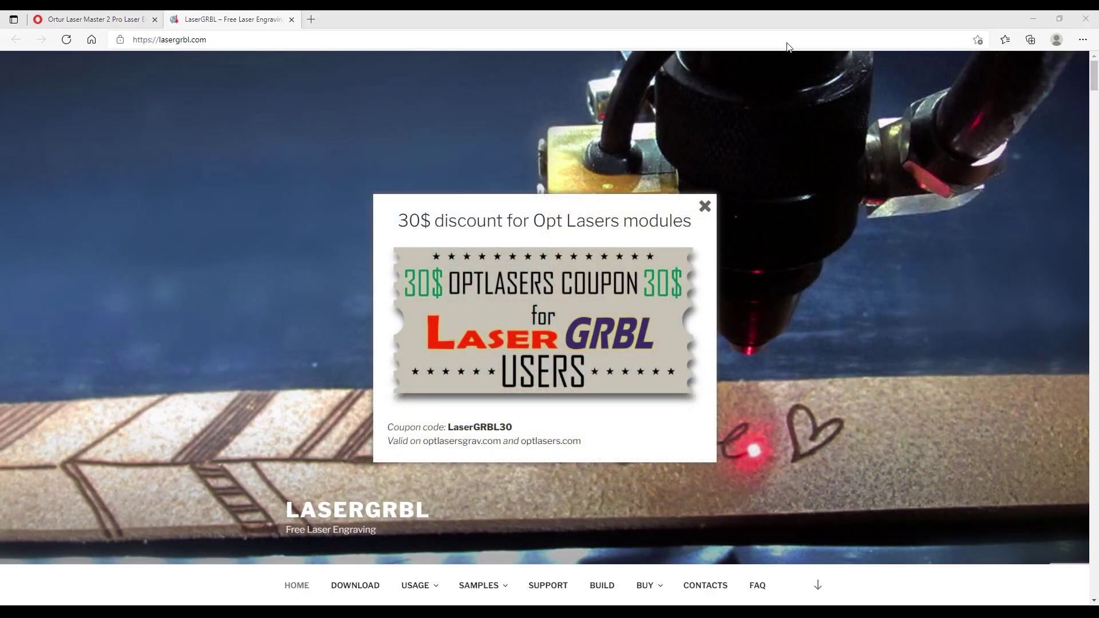
# Step: Close the lasergrbl.com coupon popup and download install.exe from the Download section
pyautogui.scroll(-5, 838, 294)
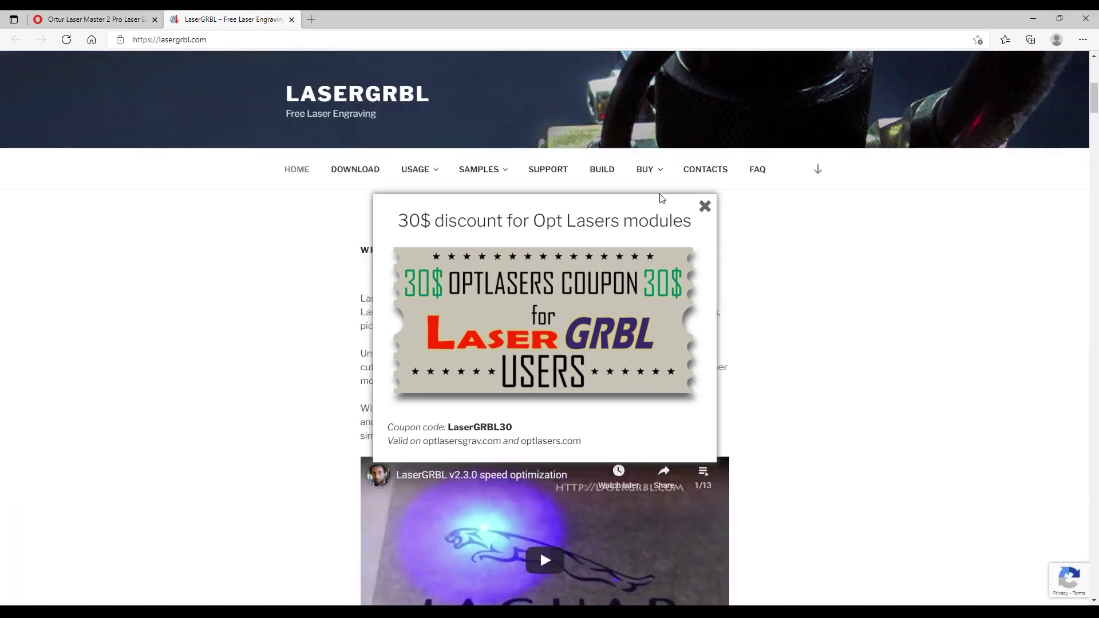
pyautogui.click(705, 206)
pyautogui.scroll(5, 593, 239)
pyautogui.scroll(-15, 592, 239)
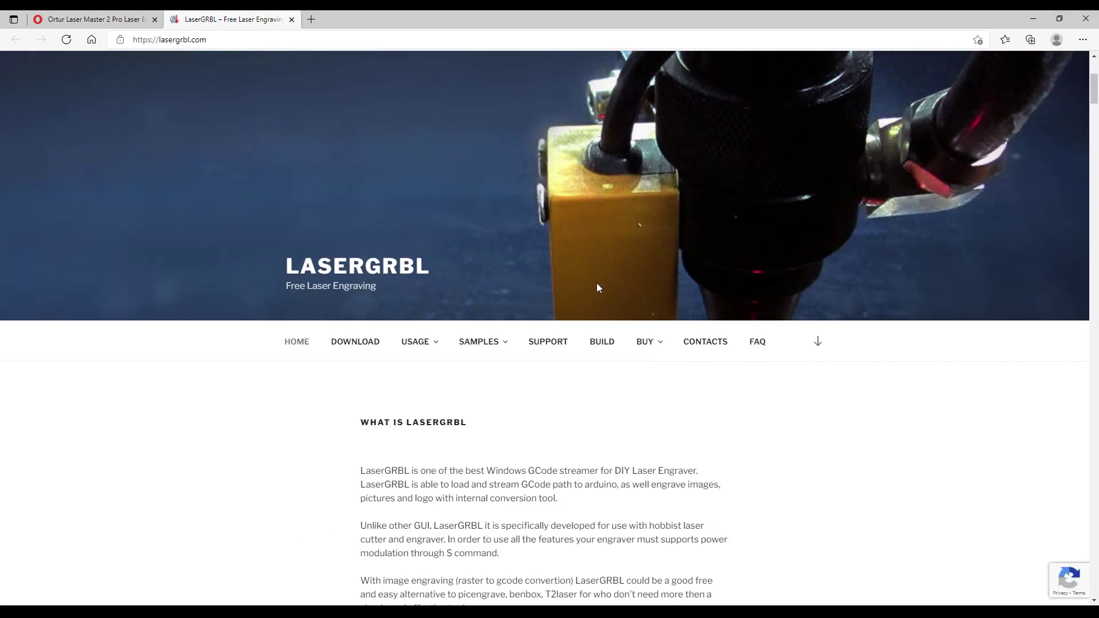
pyautogui.scroll(-4, 763, 298)
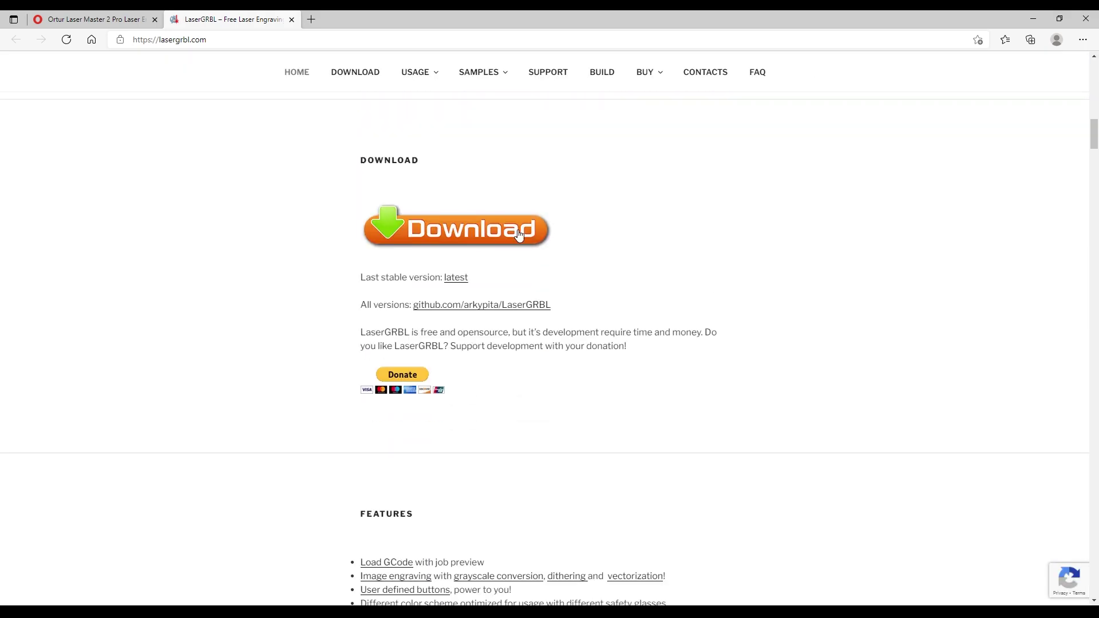
pyautogui.click(458, 232)
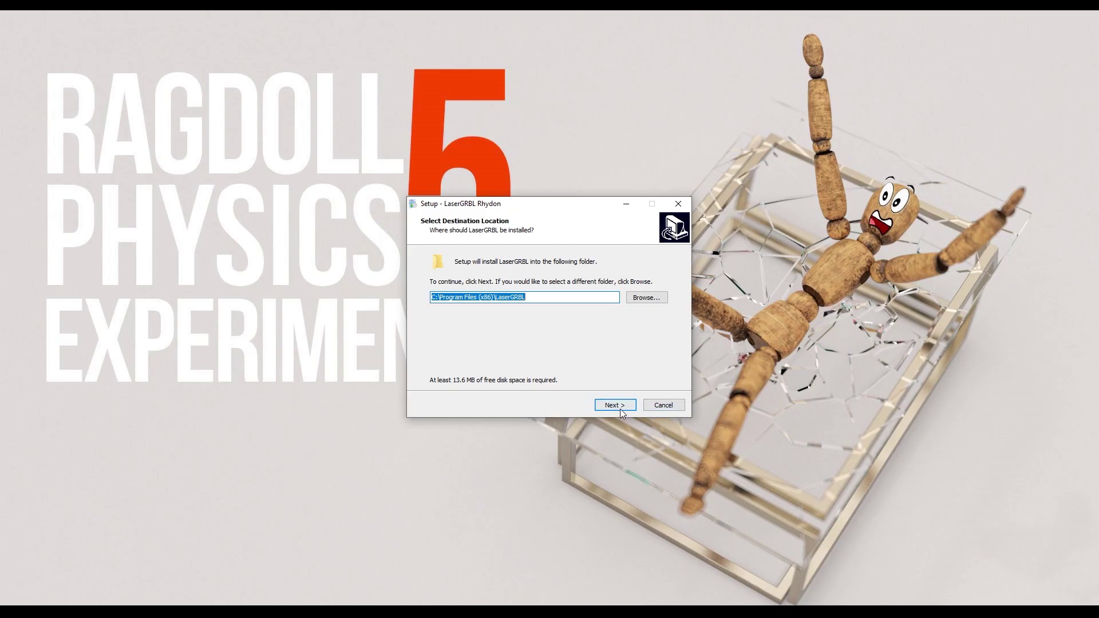
# Step: Install LaserGRBL to C:\Program Files (x86)\LaserGRBL, keeping the desktop shortcut option
pyautogui.click(618, 407)
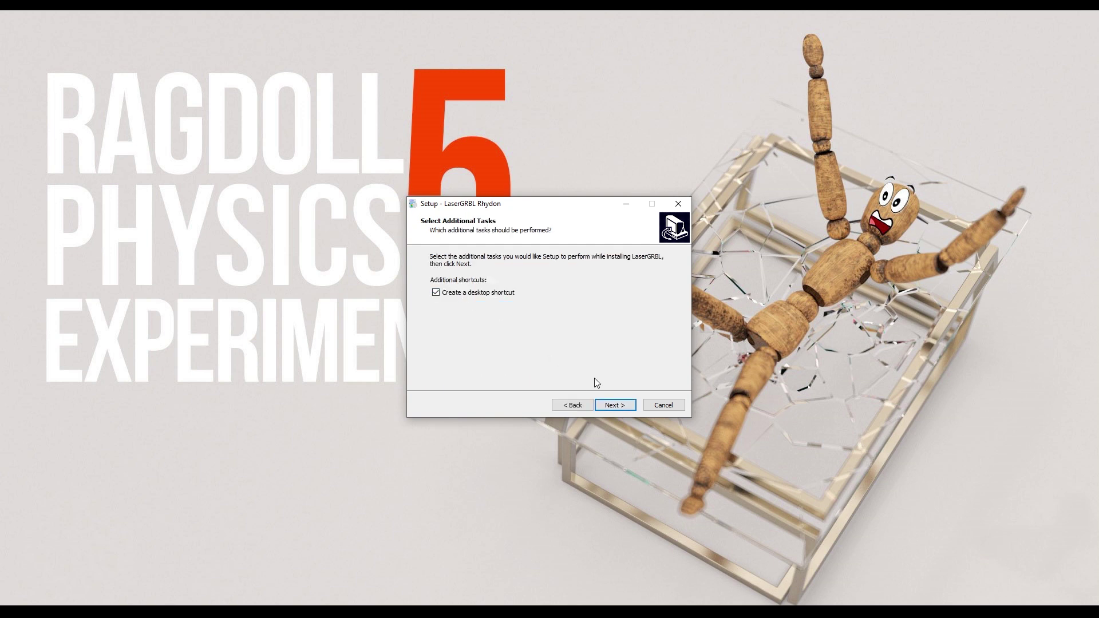
pyautogui.click(615, 405)
pyautogui.click(617, 406)
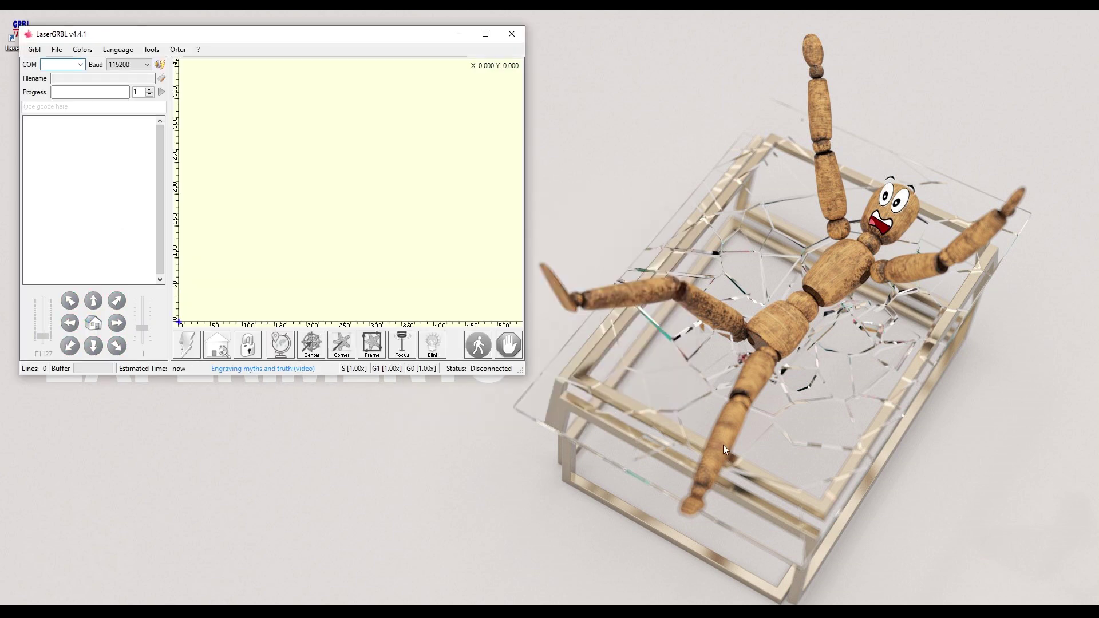
# Step: Enlarge the LaserGRBL window, jog the head in negative X, and drop 6.png onto the canvas
pyautogui.moveTo(320, 37); pyautogui.dragTo(460, 89)
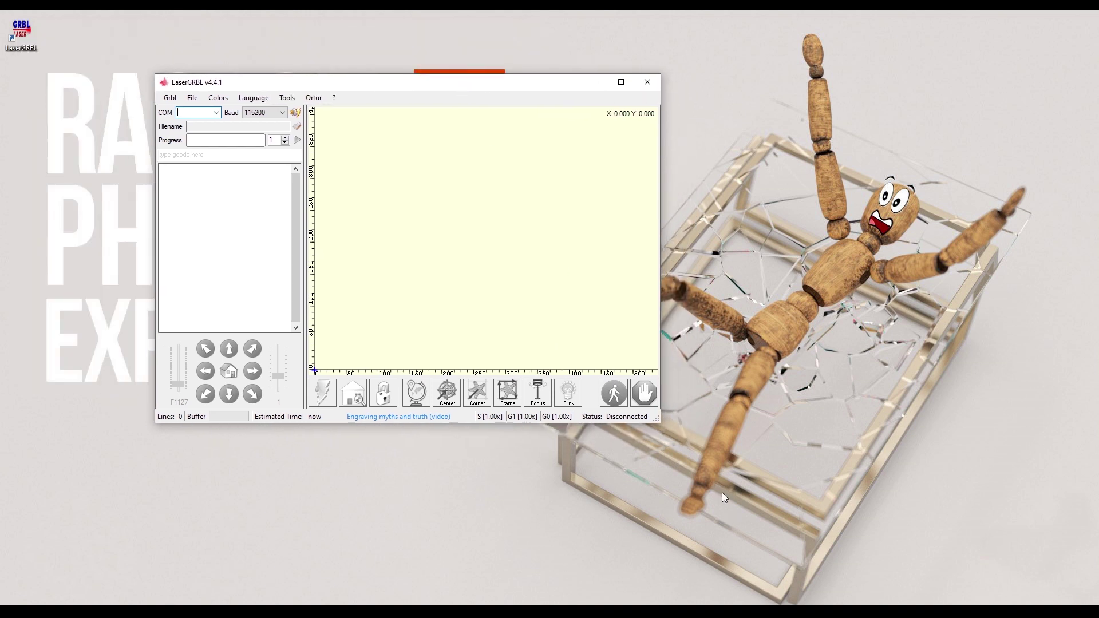
pyautogui.moveTo(655, 421); pyautogui.dragTo(895, 553)
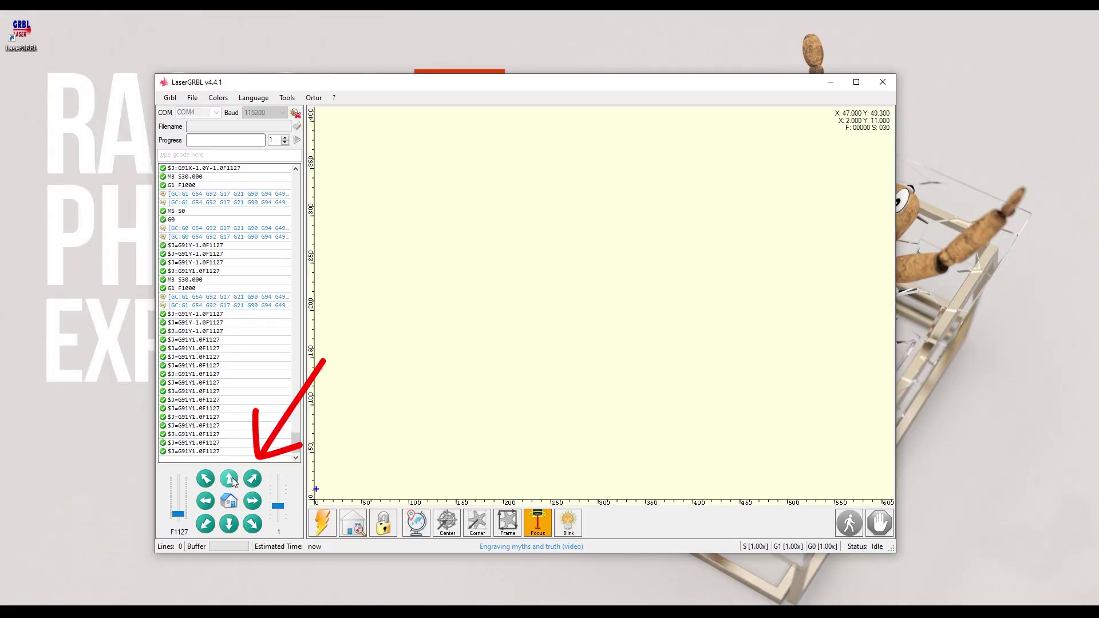
pyautogui.click(206, 500)
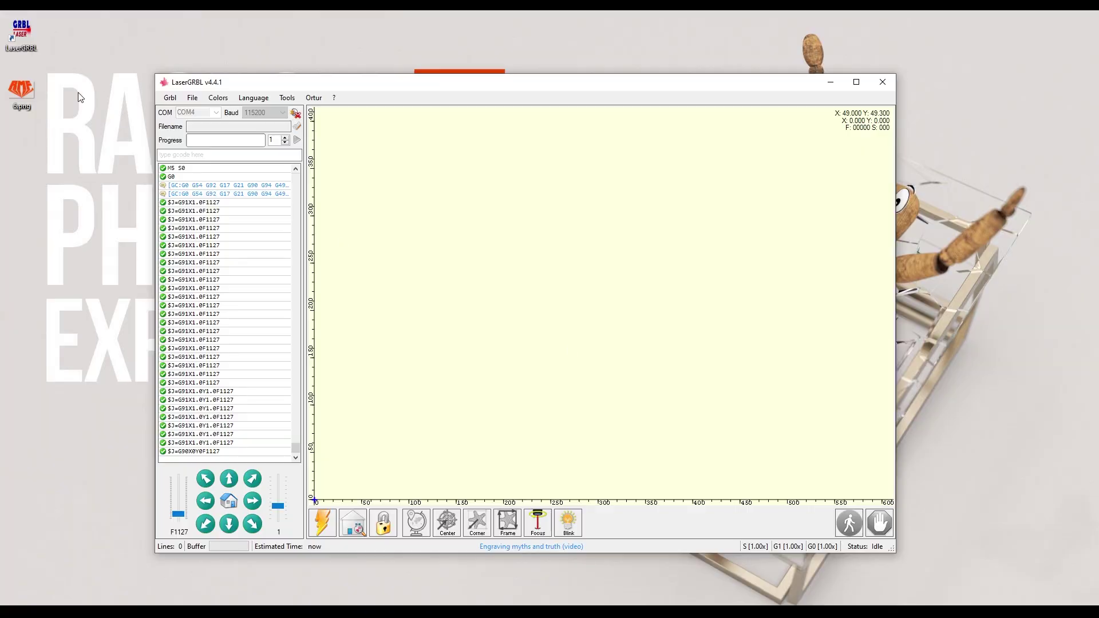
pyautogui.moveTo(17, 91); pyautogui.dragTo(575, 309)
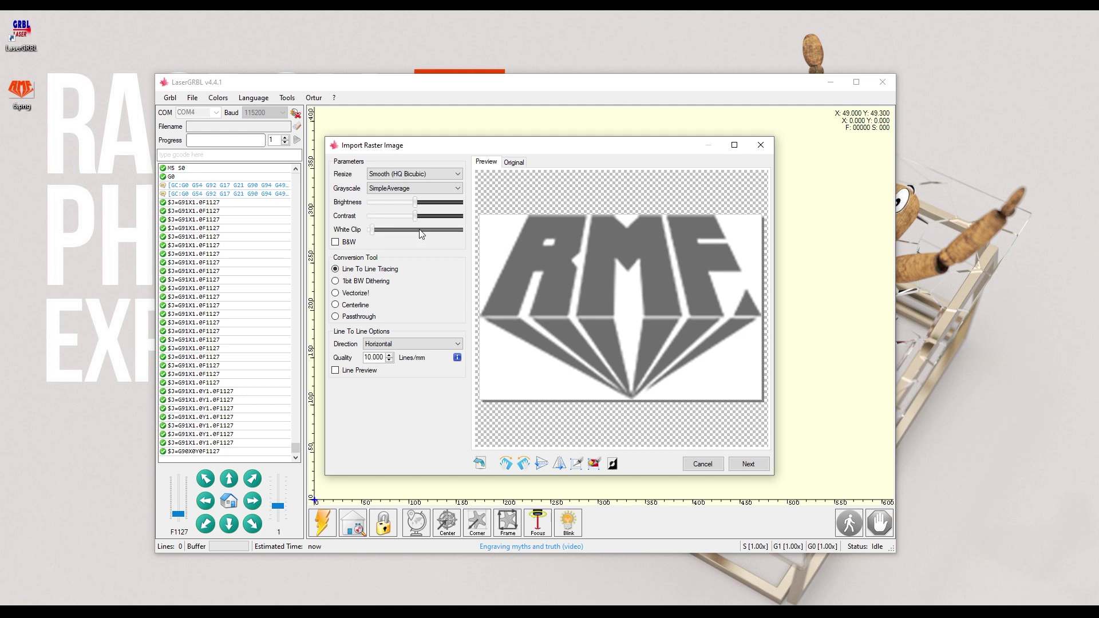
# Step: Compare 1bit BW Dithering, Vectorize, Centerline and Passthrough previews, then keep Line To Line Tracing
pyautogui.click(376, 282)
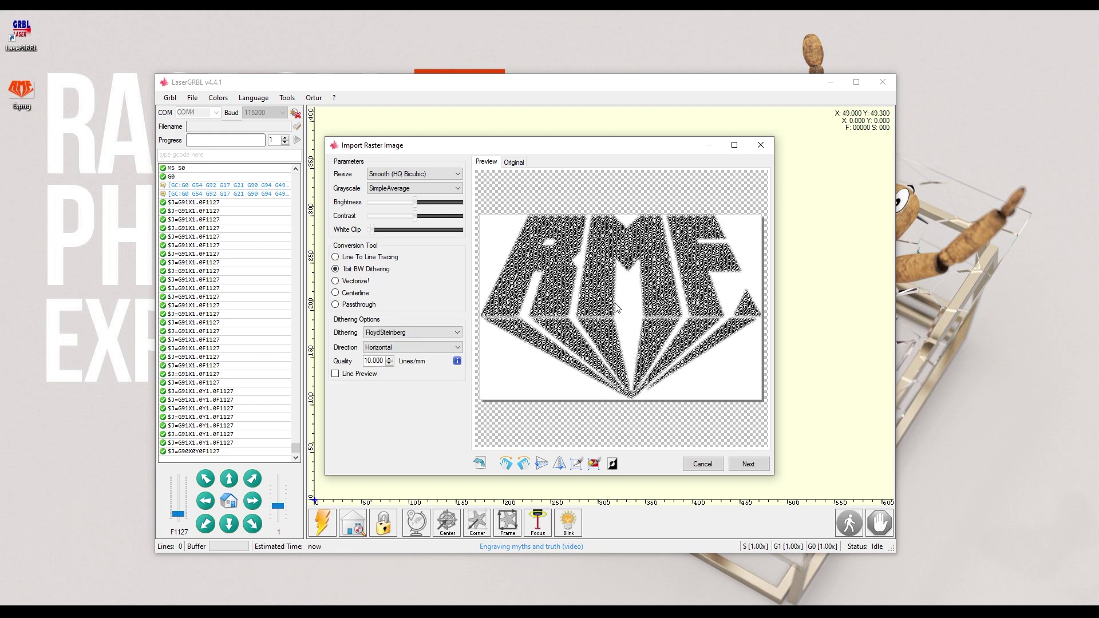
pyautogui.click(362, 283)
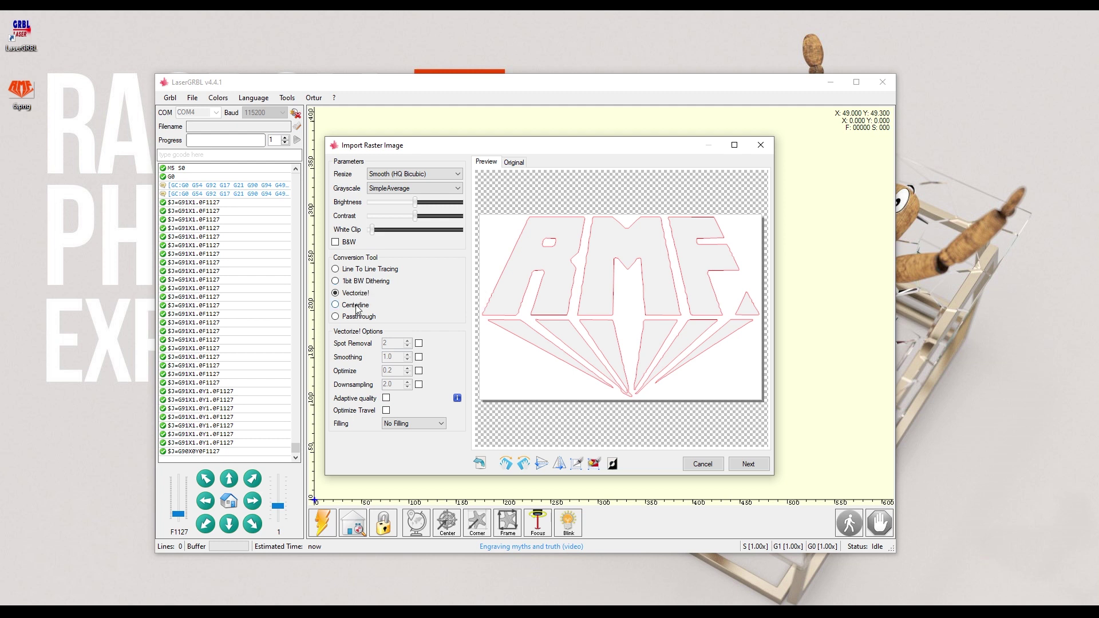
pyautogui.click(356, 307)
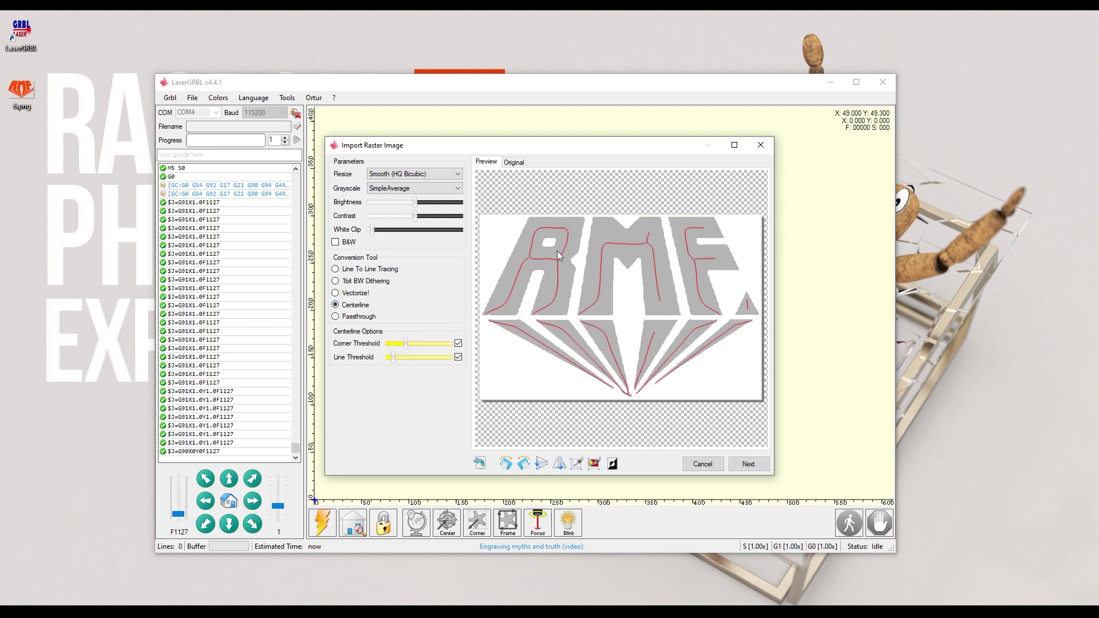
pyautogui.click(358, 317)
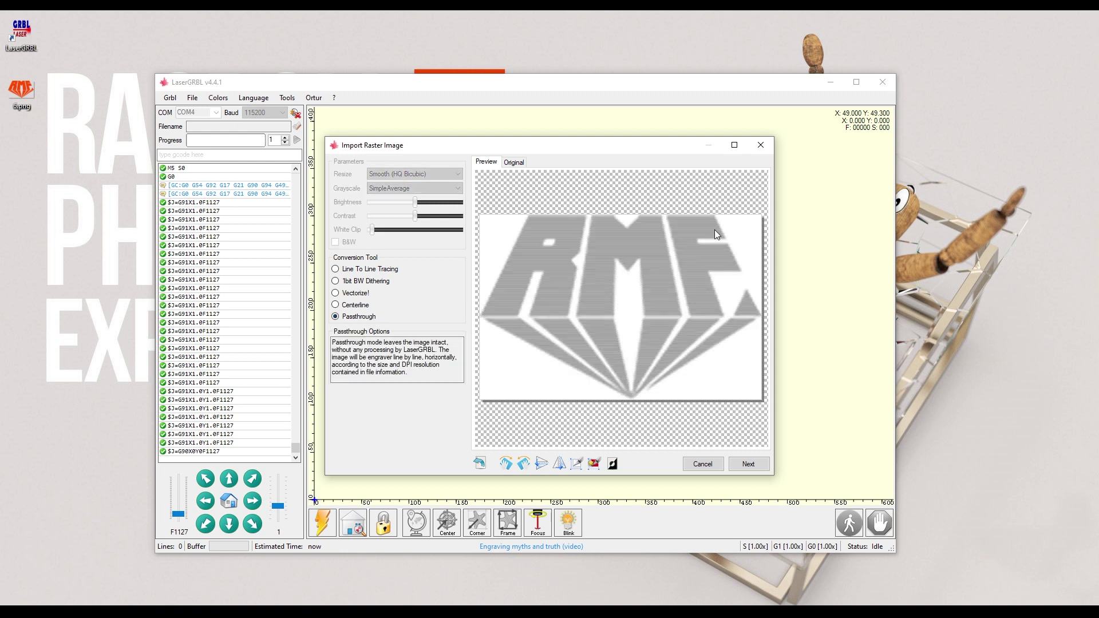
pyautogui.click(368, 271)
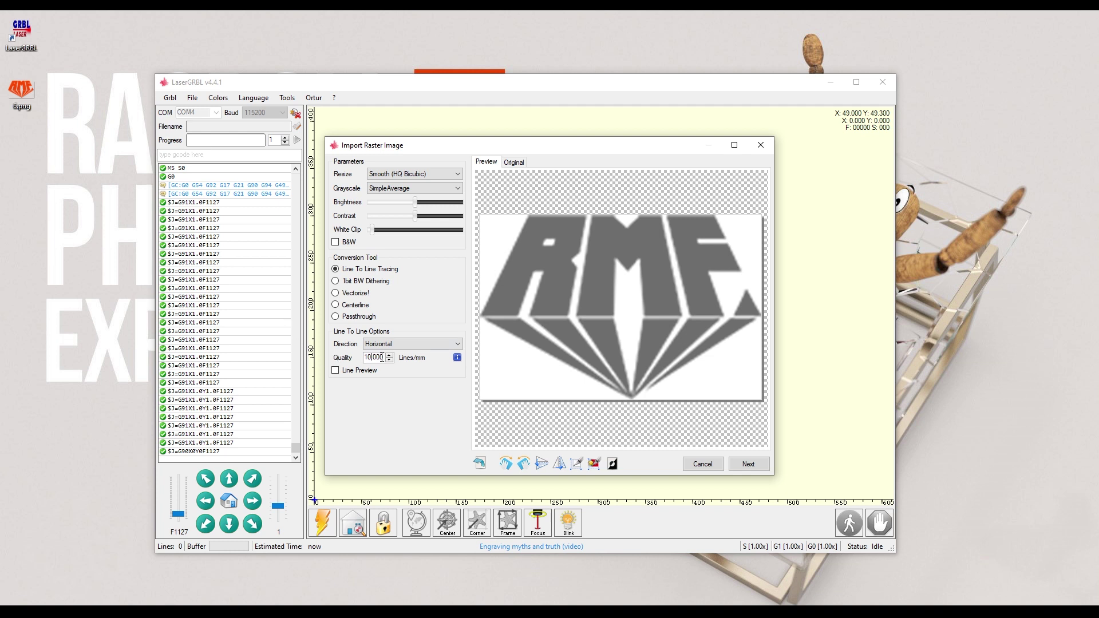
pyautogui.click(749, 464)
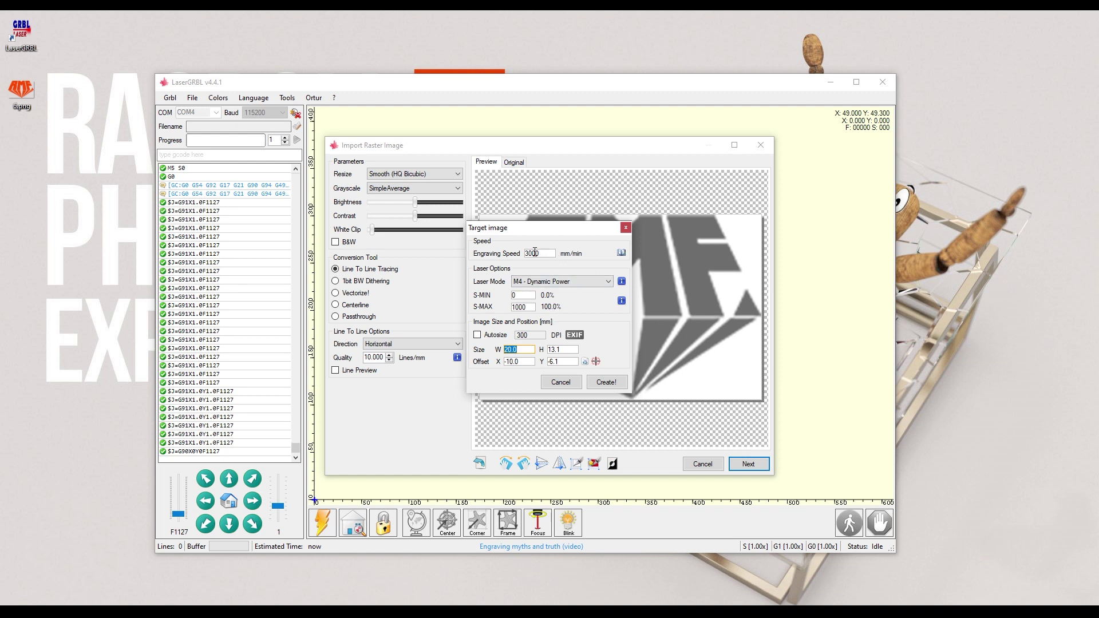
# Step: Apply the Ortur LU20W (5.5W) Plywood Engrave preset: S-MAX 800 (80%) at 3000 mm/min
pyautogui.click(621, 253)
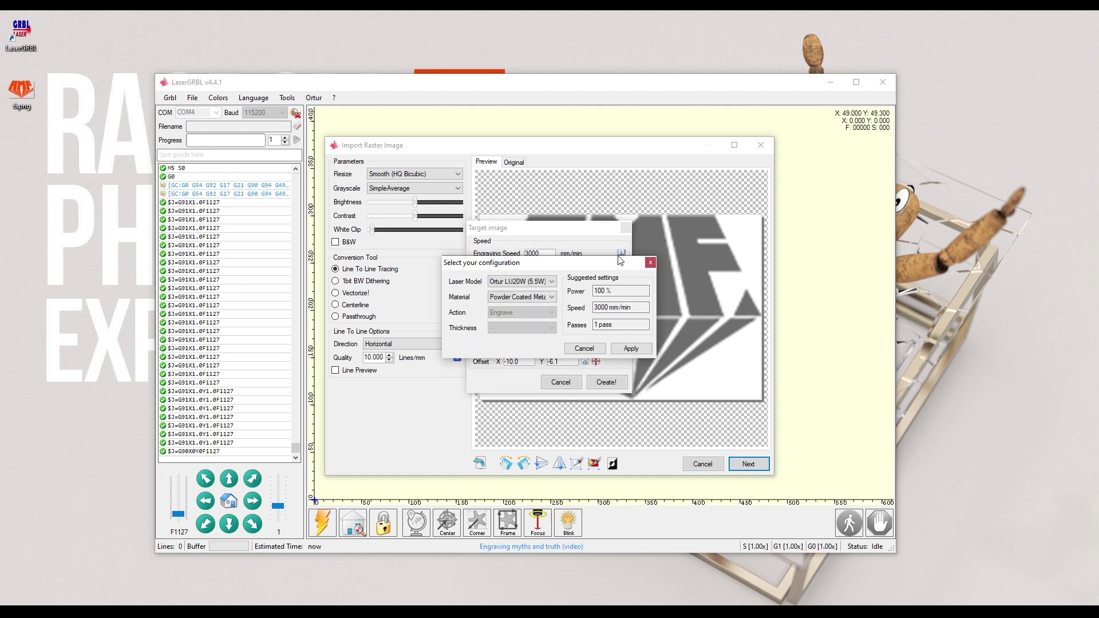
pyautogui.click(518, 281)
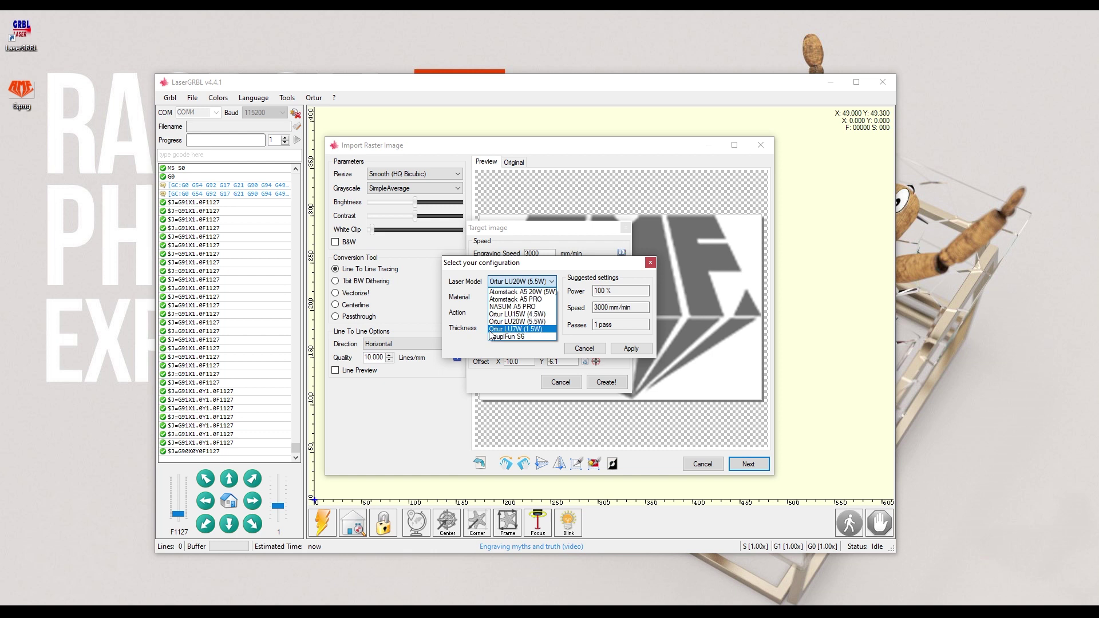
pyautogui.click(522, 322)
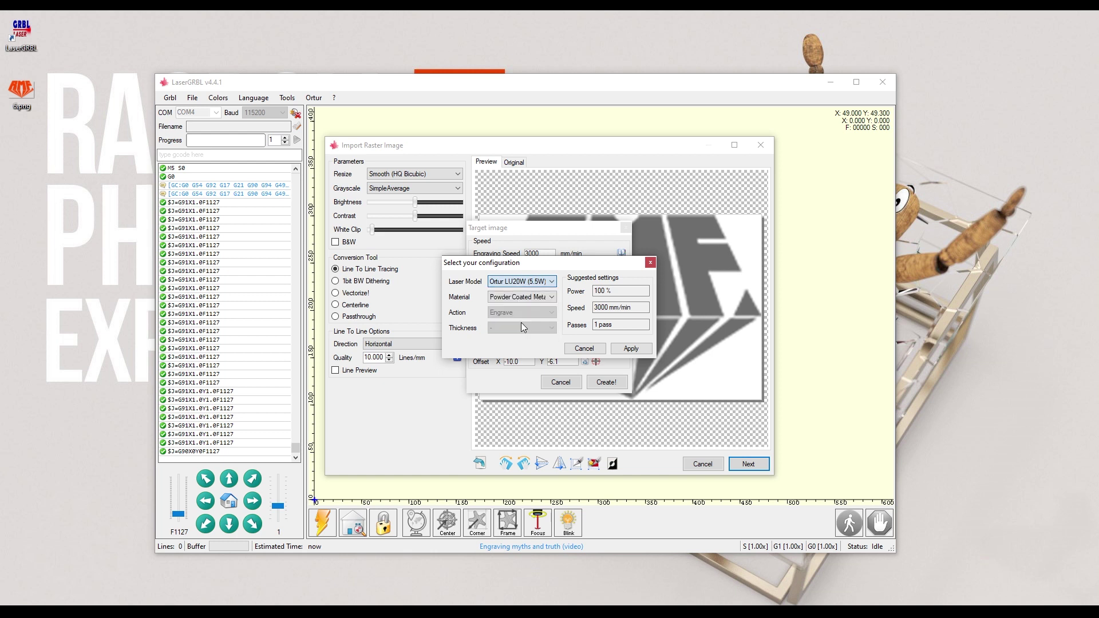
pyautogui.click(526, 297)
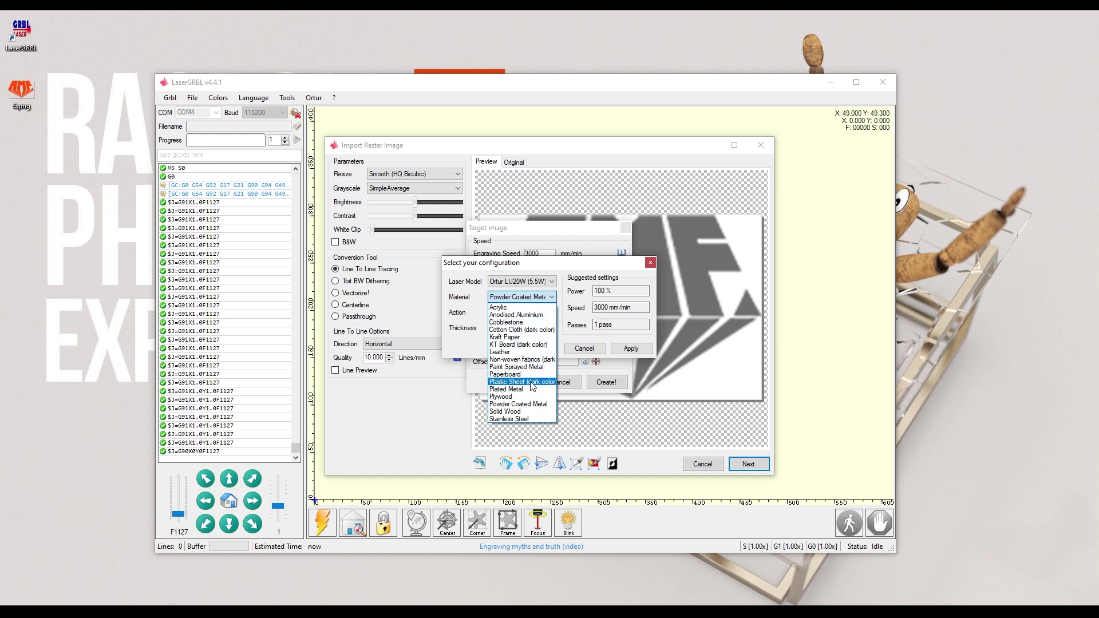
pyautogui.click(519, 397)
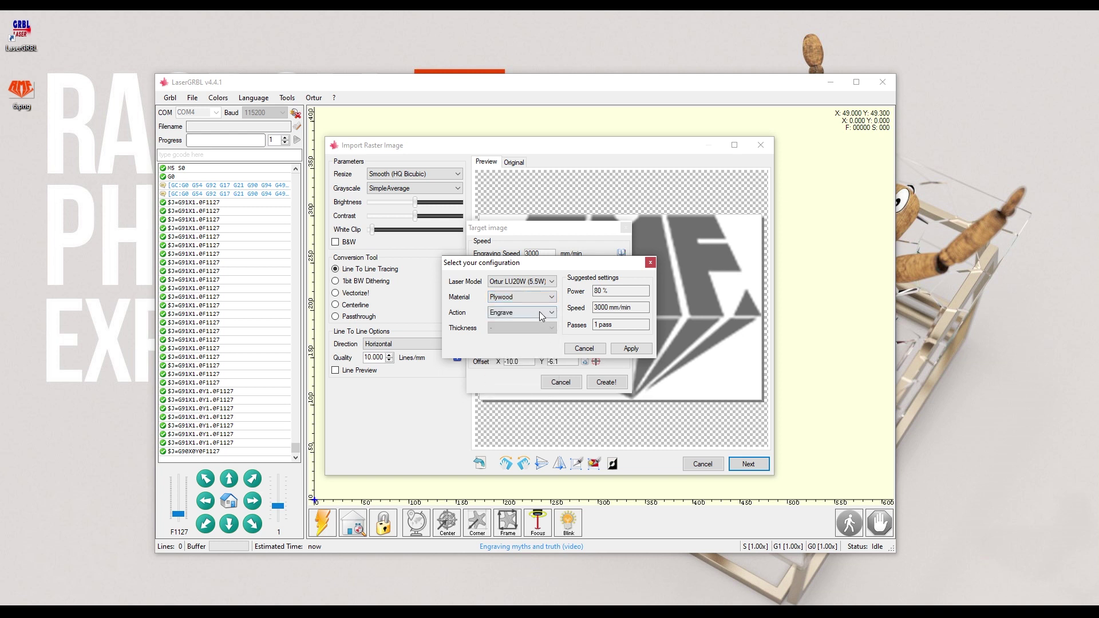
pyautogui.click(535, 312)
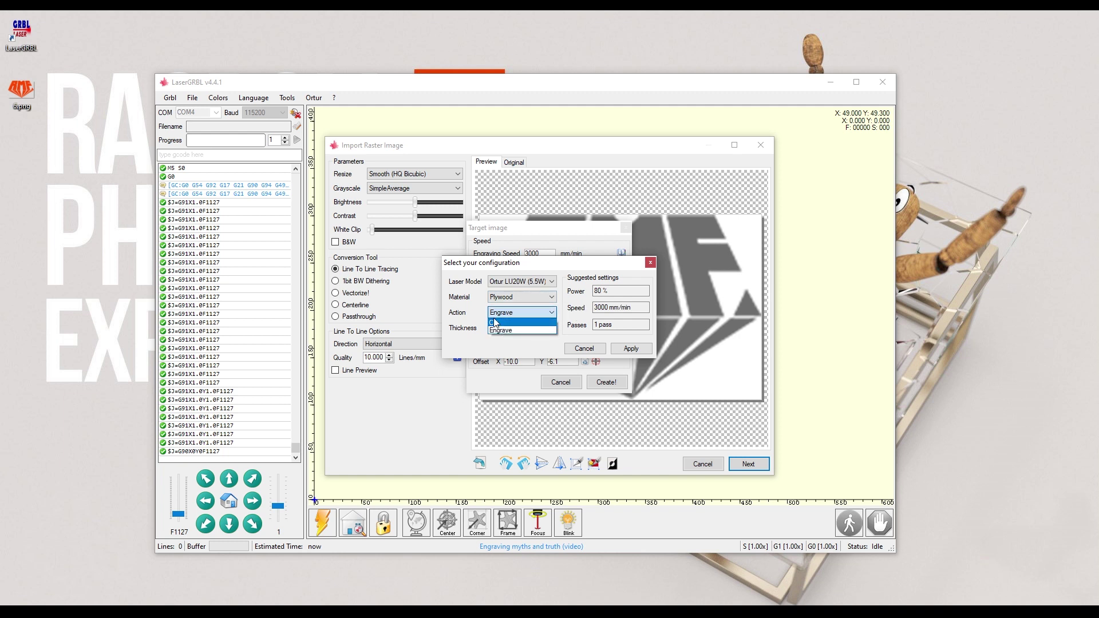
pyautogui.click(502, 332)
pyautogui.click(599, 308)
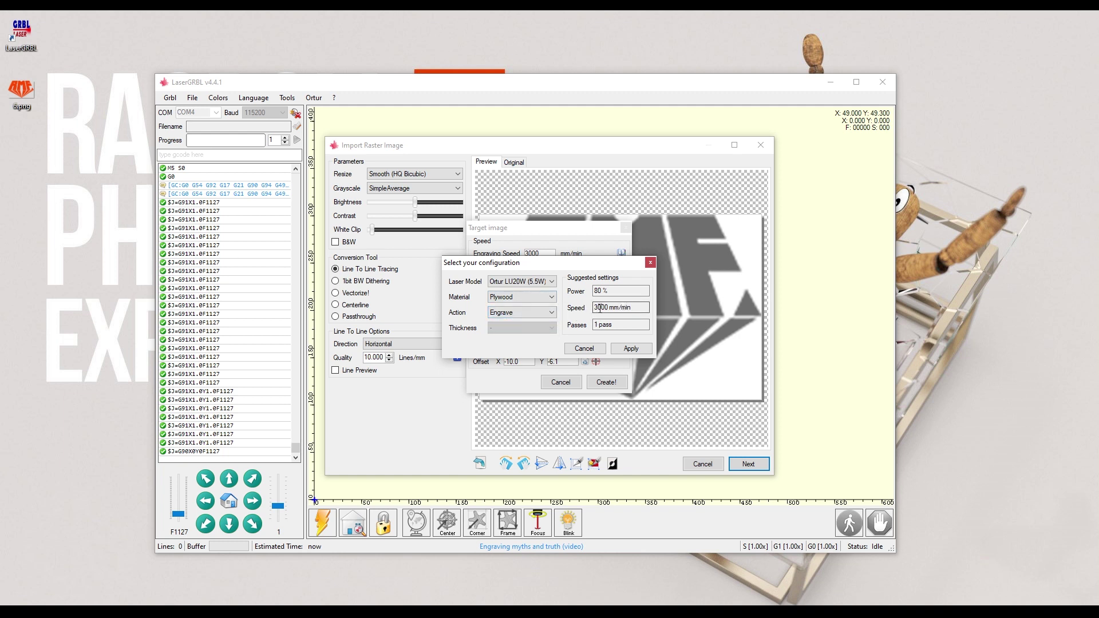
pyautogui.doubleClick(600, 307)
pyautogui.click(634, 308)
pyautogui.click(631, 349)
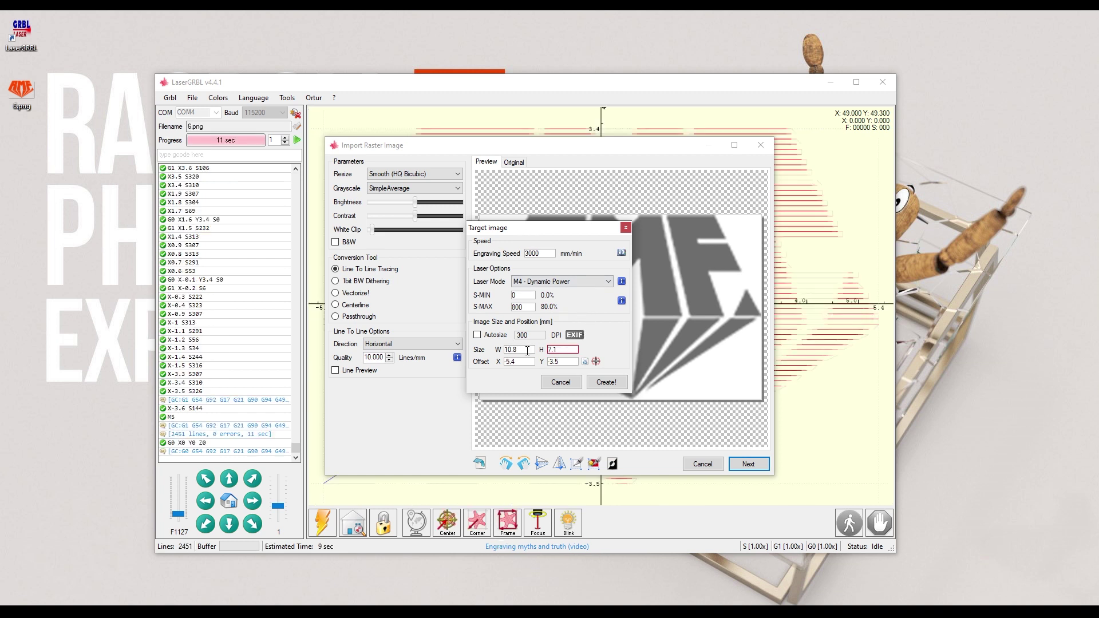
# Step: Set the logo width to 45 mm, centre it on the origin, and create the 45 × 29.5 mm engraving
pyautogui.doubleClick(527, 350)
pyautogui.write('45')
pyautogui.click(596, 362)
pyautogui.moveTo(553, 223)
pyautogui.mouseDown()
pyautogui.moveTo(498, 217)
pyautogui.moveTo(615, 219)
pyautogui.moveTo(573, 228)
pyautogui.mouseUp()
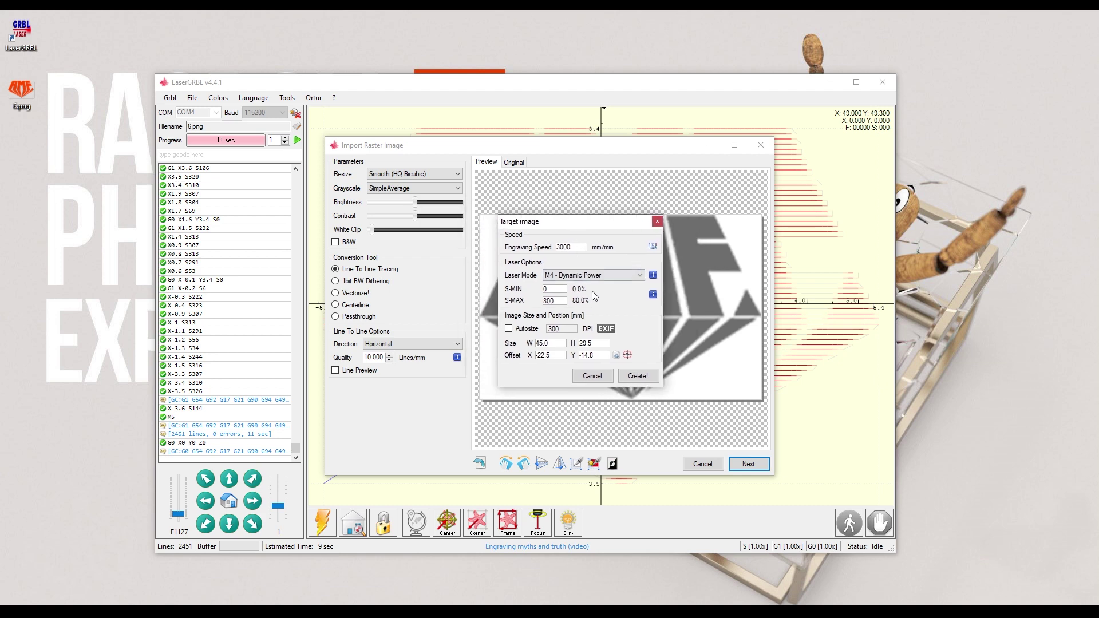
pyautogui.click(639, 376)
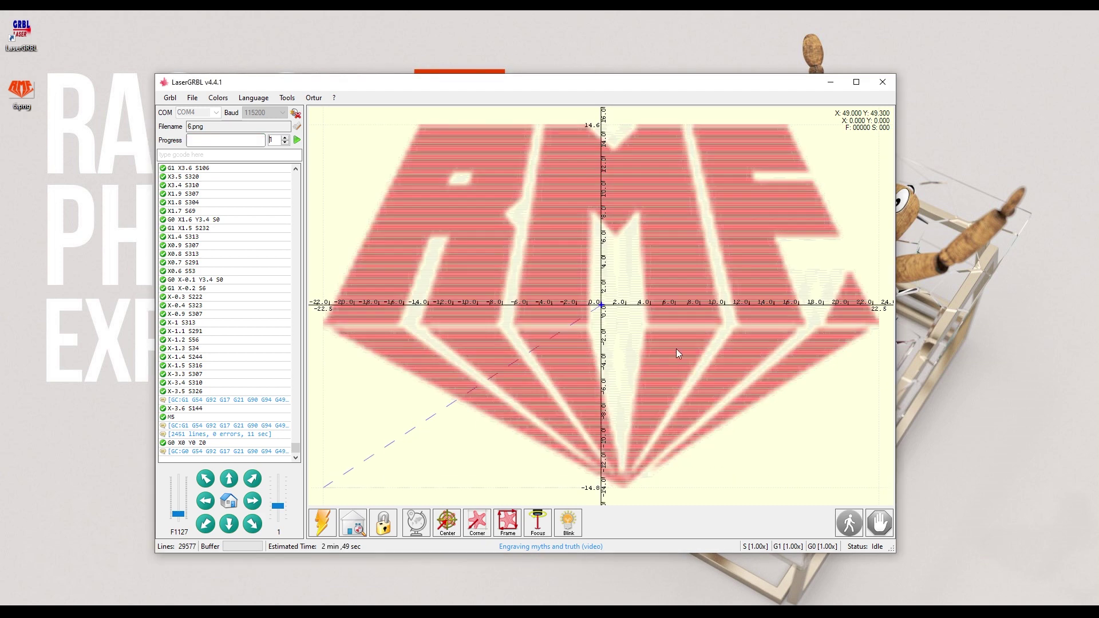
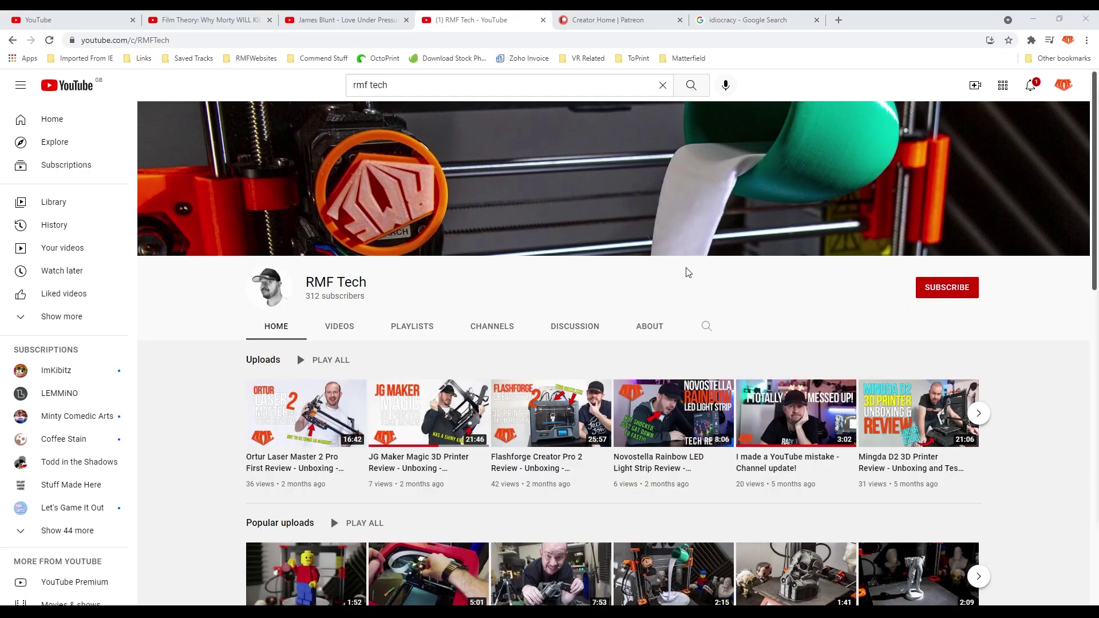
# Step: Subscribe to RMF Tech, then open its bell menu showing All, Personalised and None
pyautogui.scroll(-5, 688, 274)
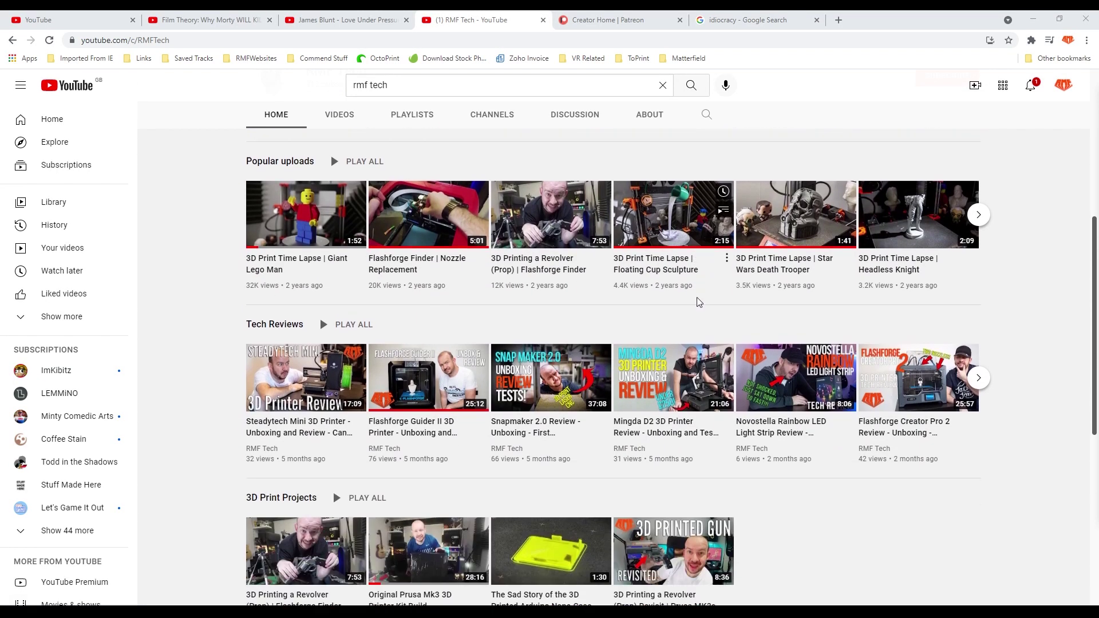
pyautogui.scroll(6, 698, 302)
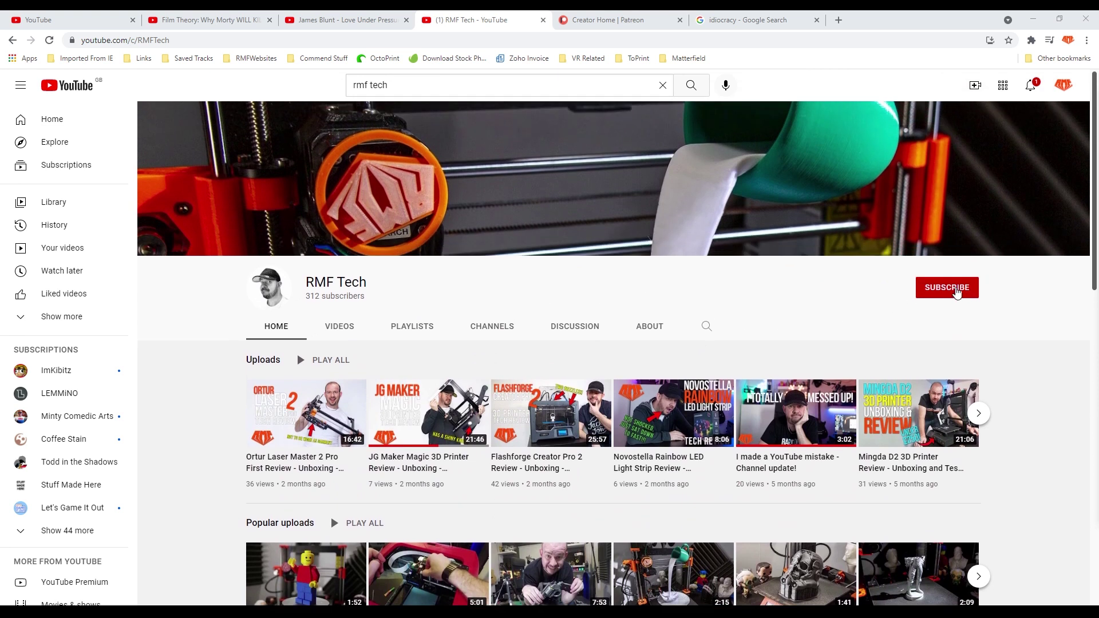
pyautogui.click(955, 292)
pyautogui.click(969, 288)
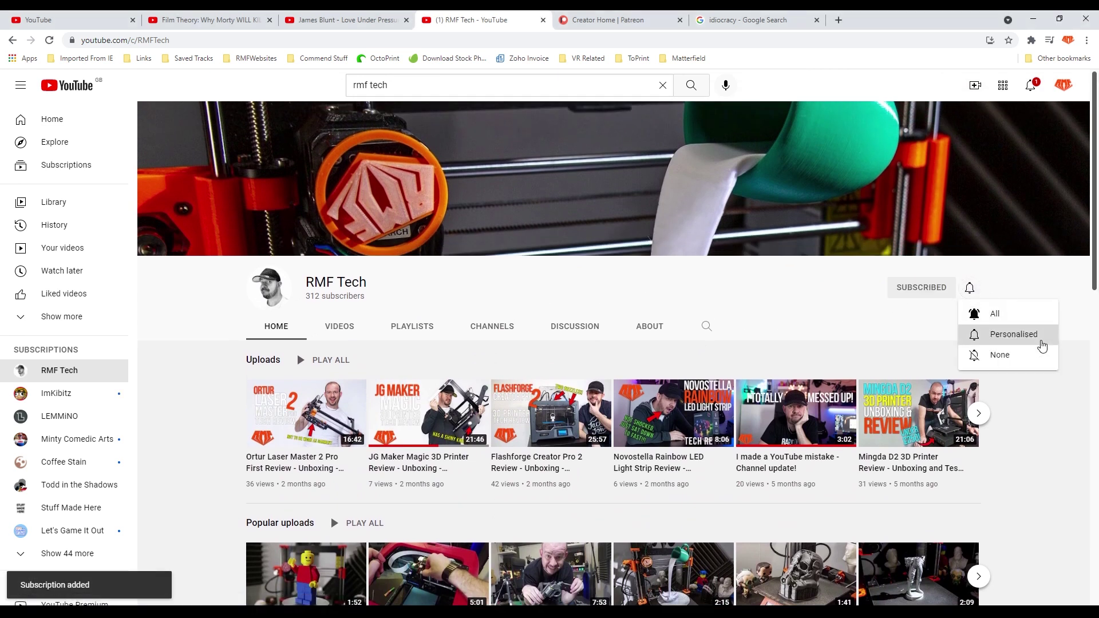